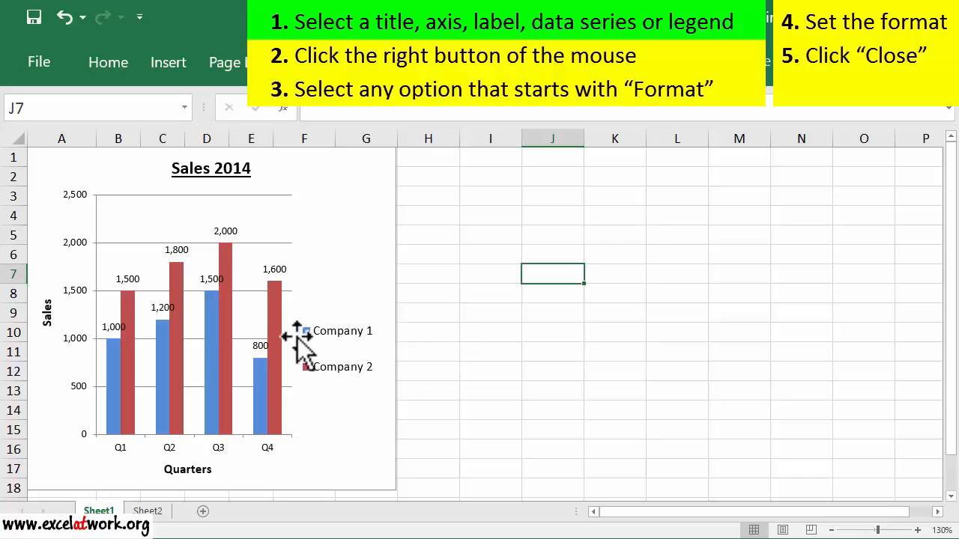
Step: Format the Company 1 data series with a solid gray fill and close the formatting options
click(210, 366)
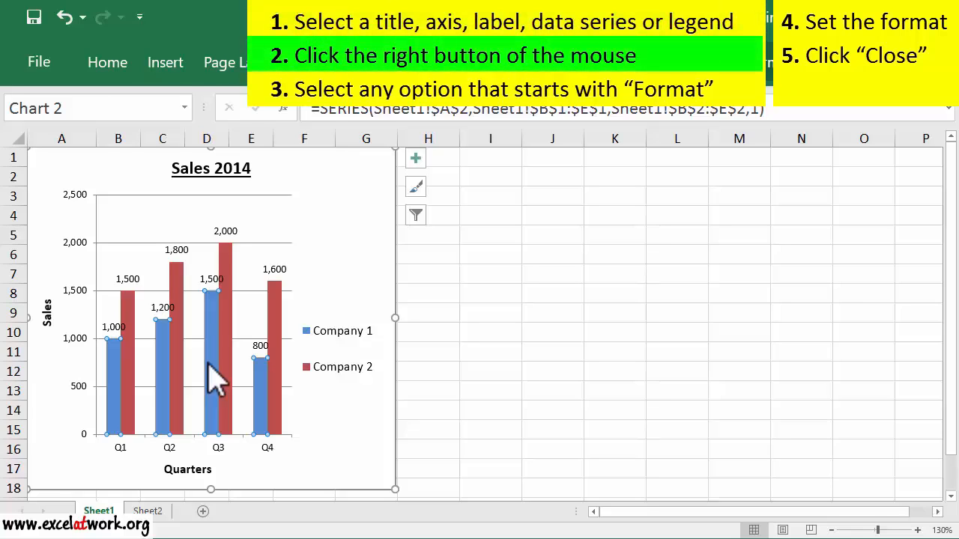
right_click(208, 365)
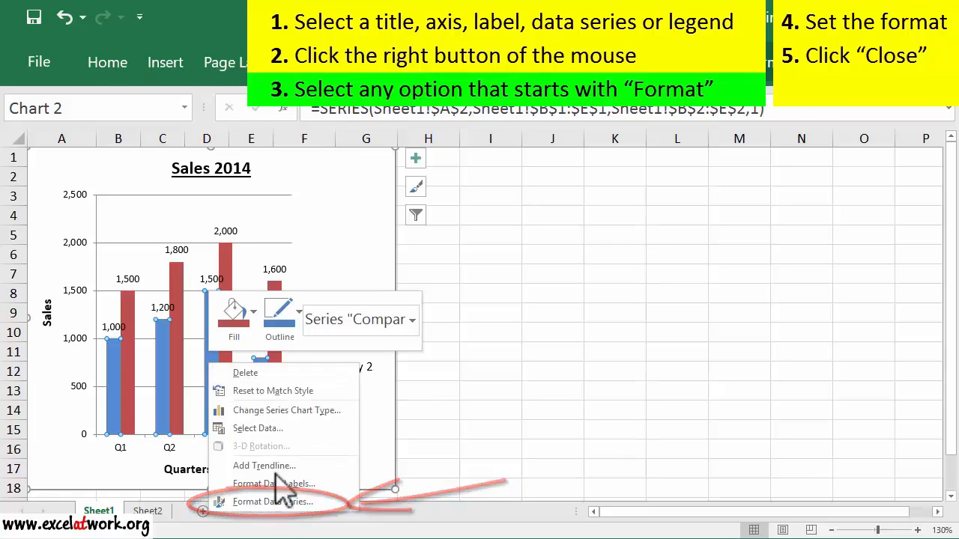
click(283, 504)
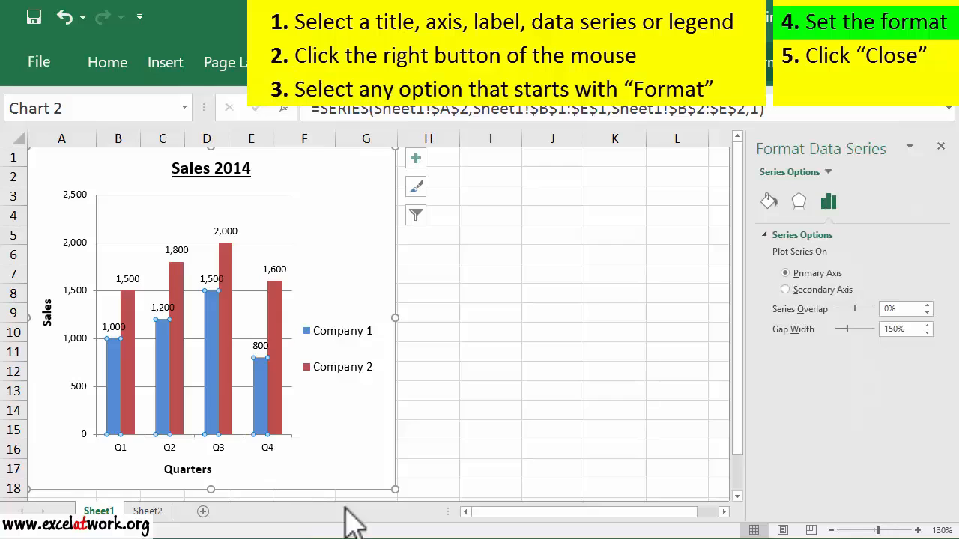
click(769, 200)
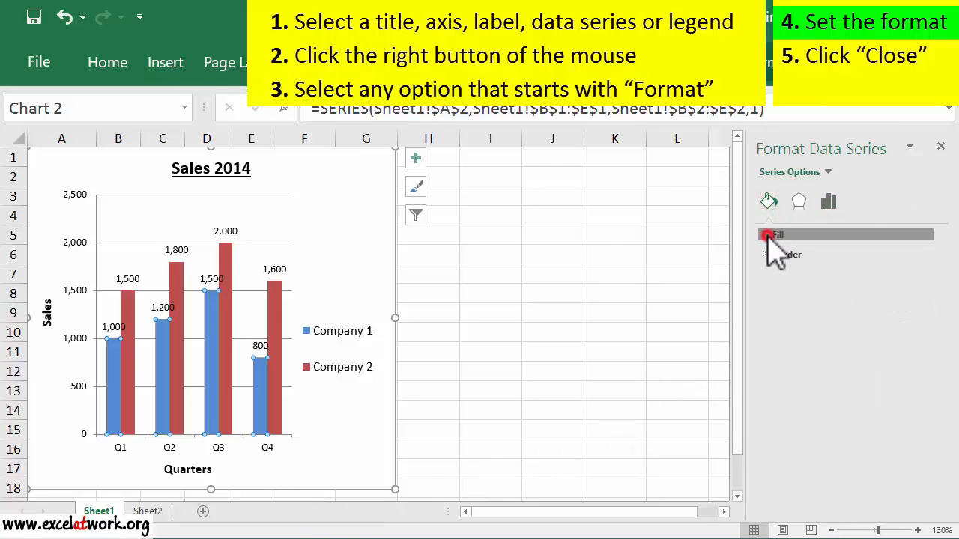
click(769, 236)
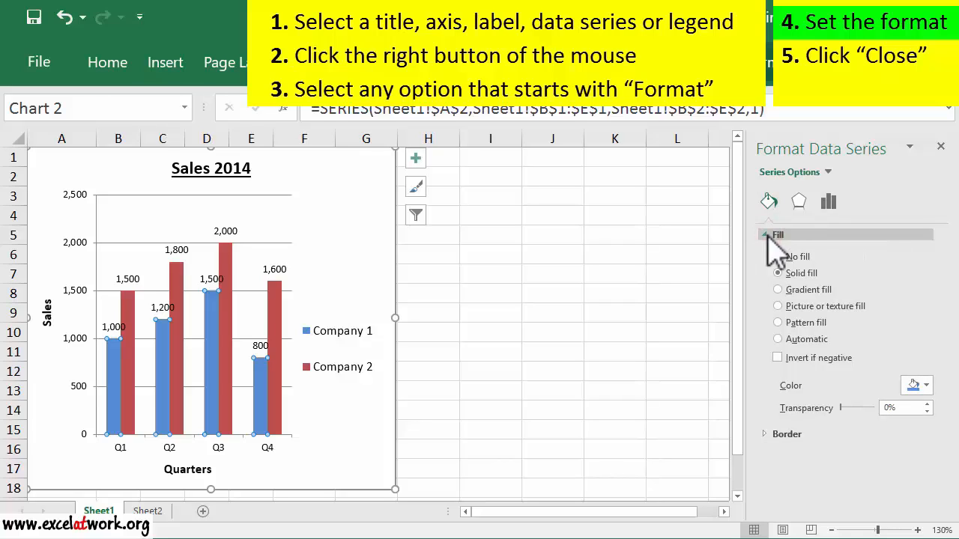
click(798, 273)
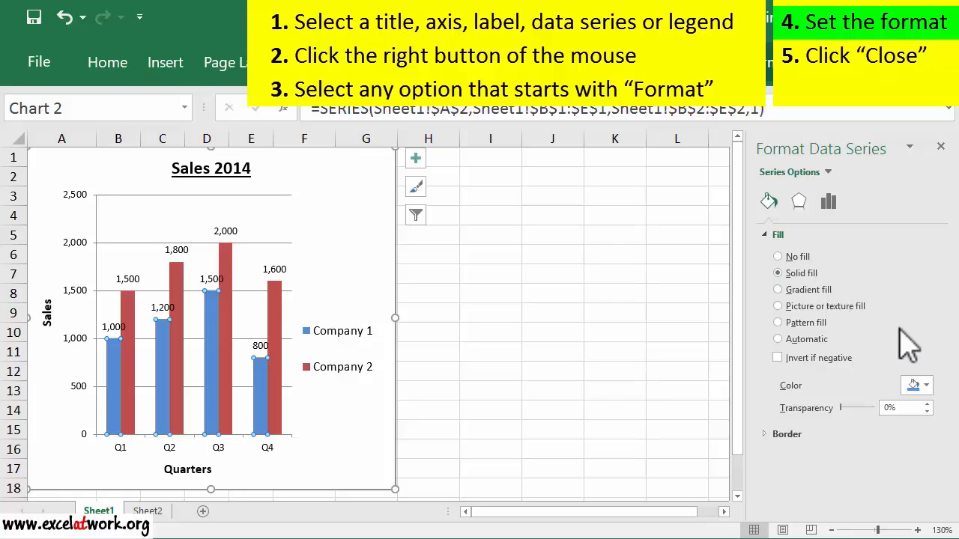
click(925, 385)
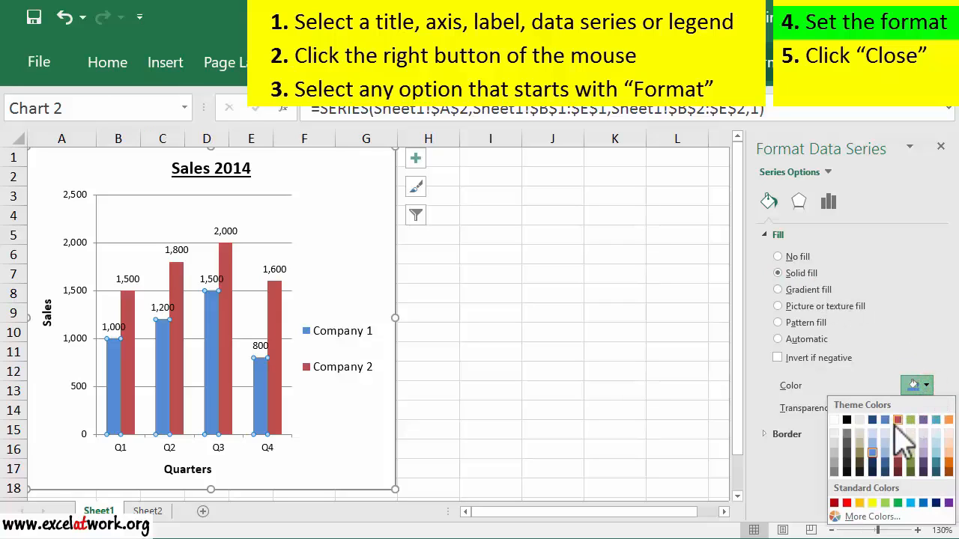
click(833, 458)
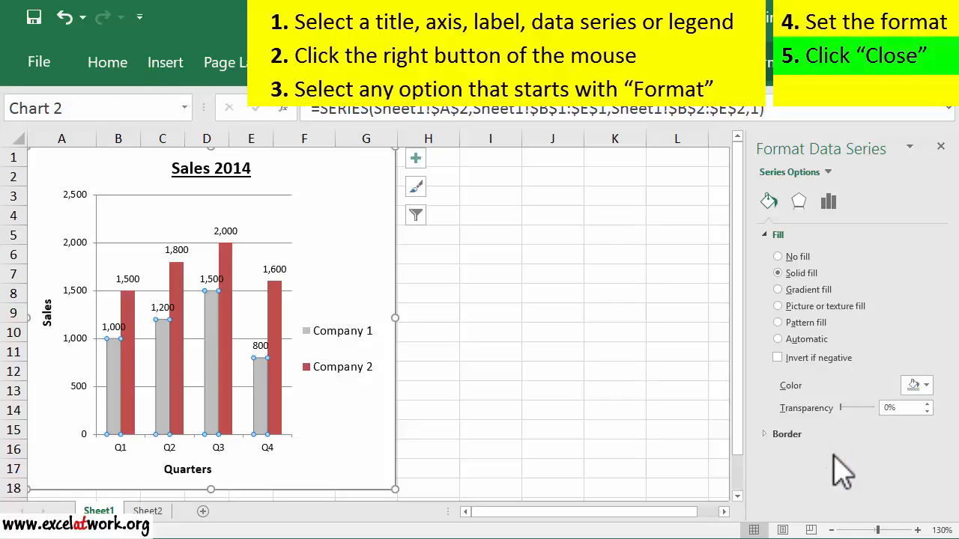
click(940, 148)
click(449, 342)
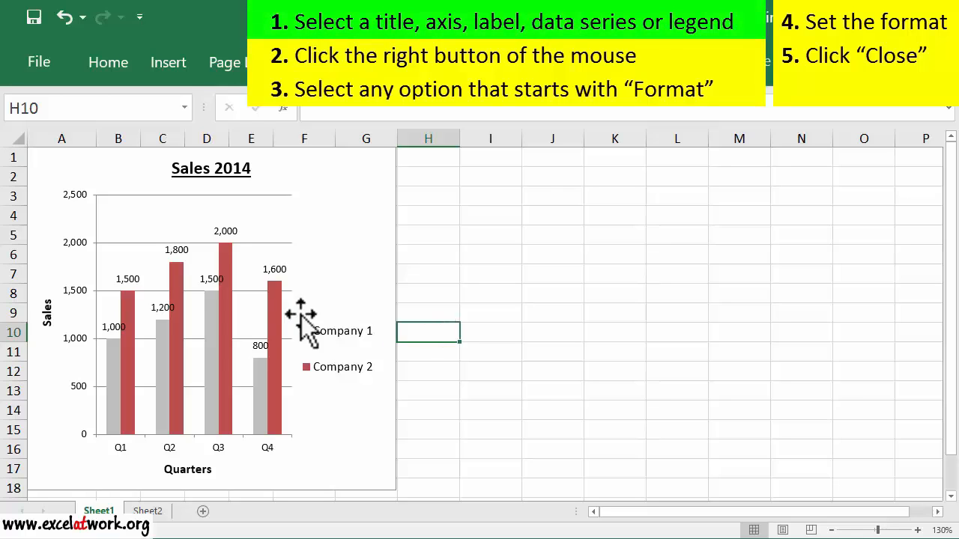
Step: Select only the Q3 bar of Company 1 and give that data point a solid green fill
click(215, 340)
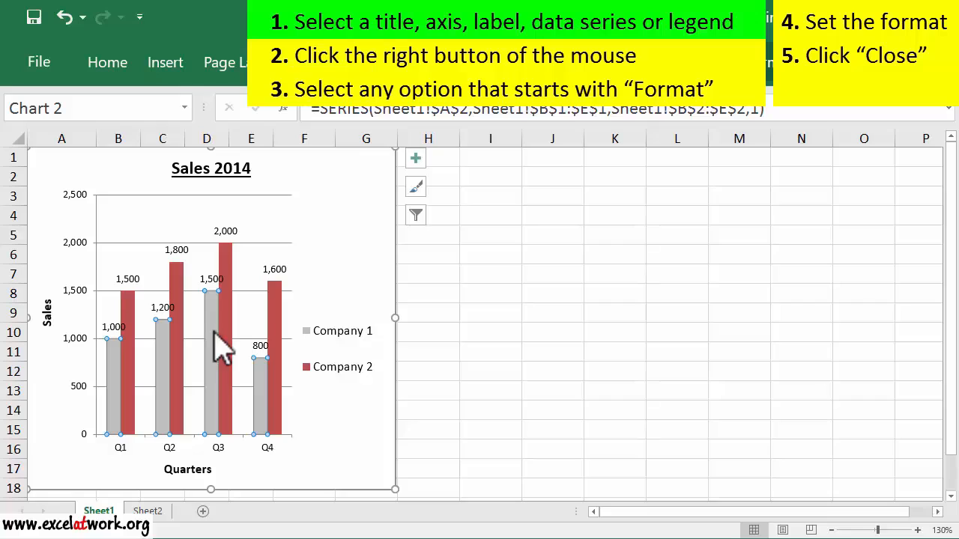
click(215, 332)
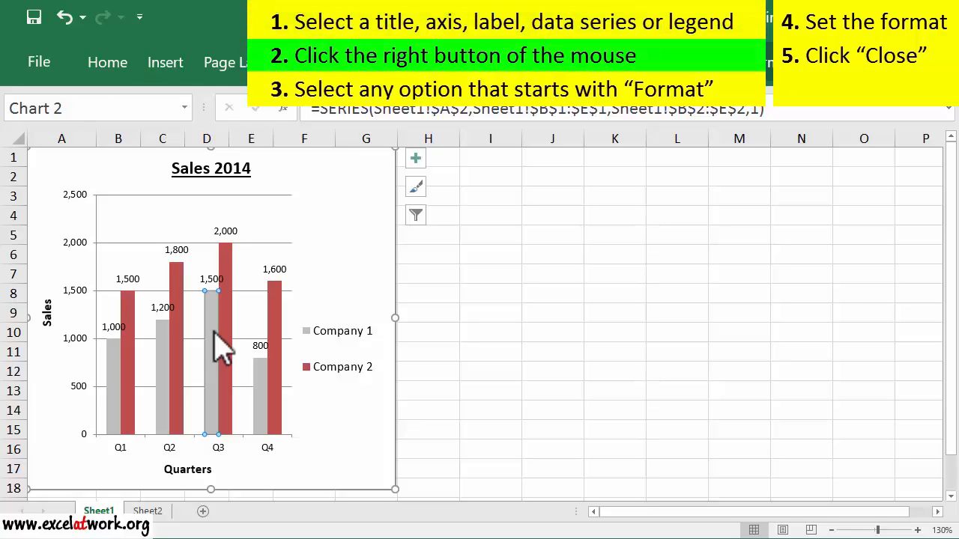
right_click(218, 345)
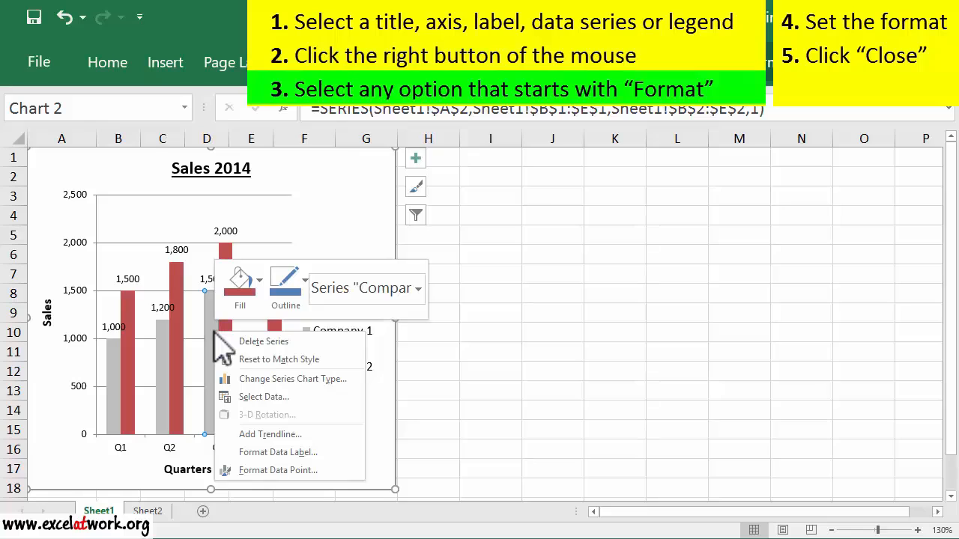
click(299, 471)
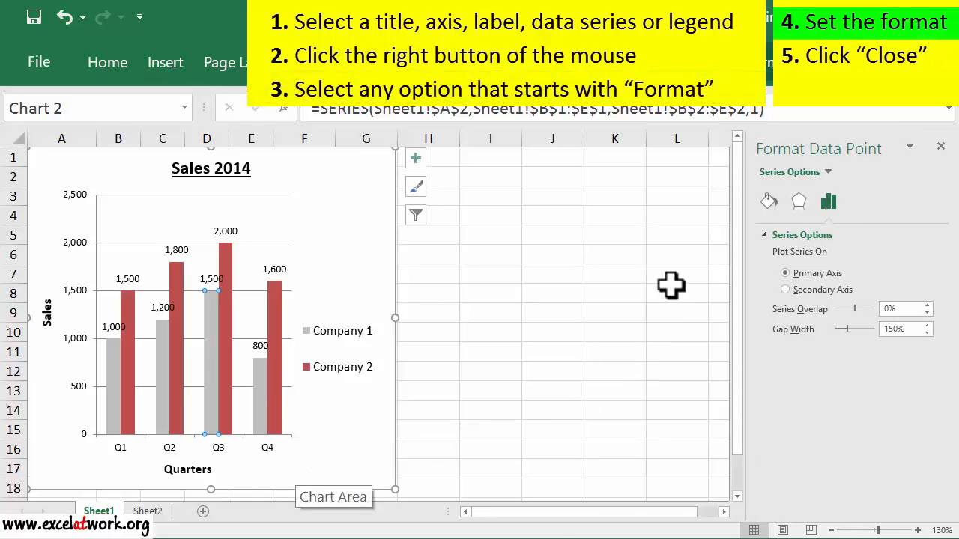
click(767, 203)
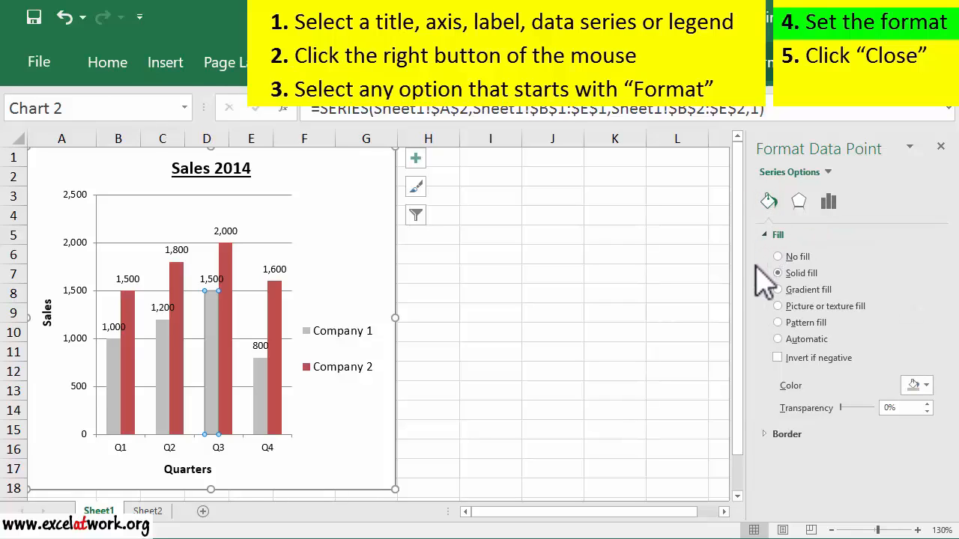
click(812, 274)
click(924, 386)
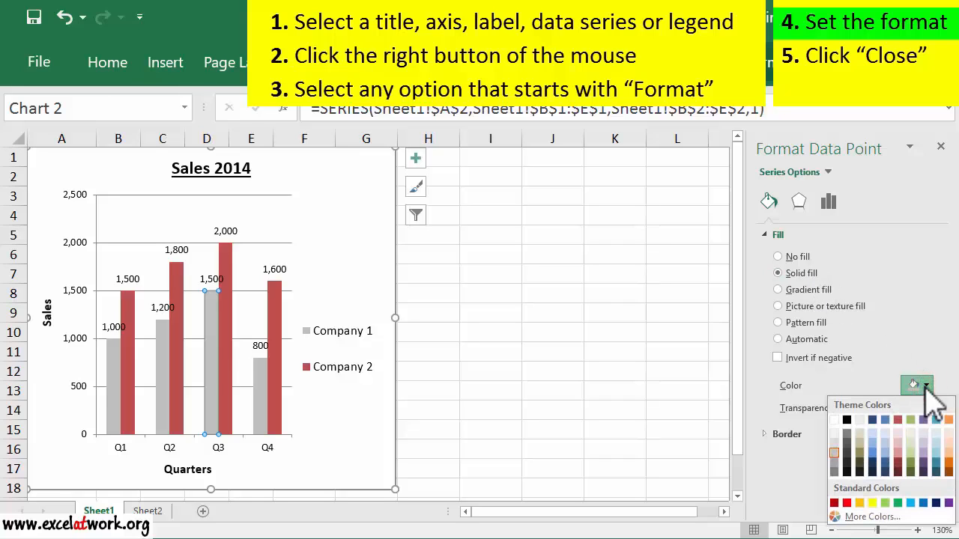
click(897, 502)
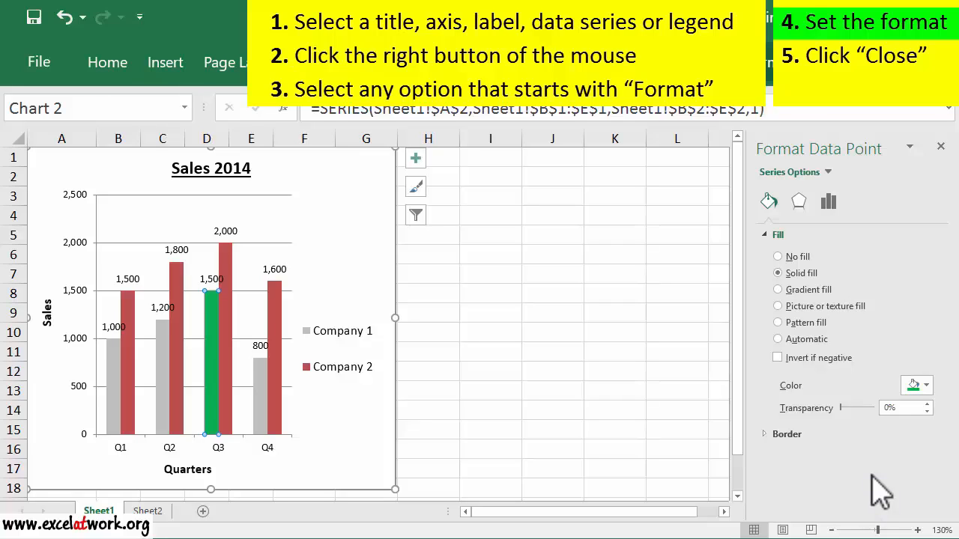
Step: Add a solid red border to the Company 1 Q3 bar and finish formatting the data point
click(762, 434)
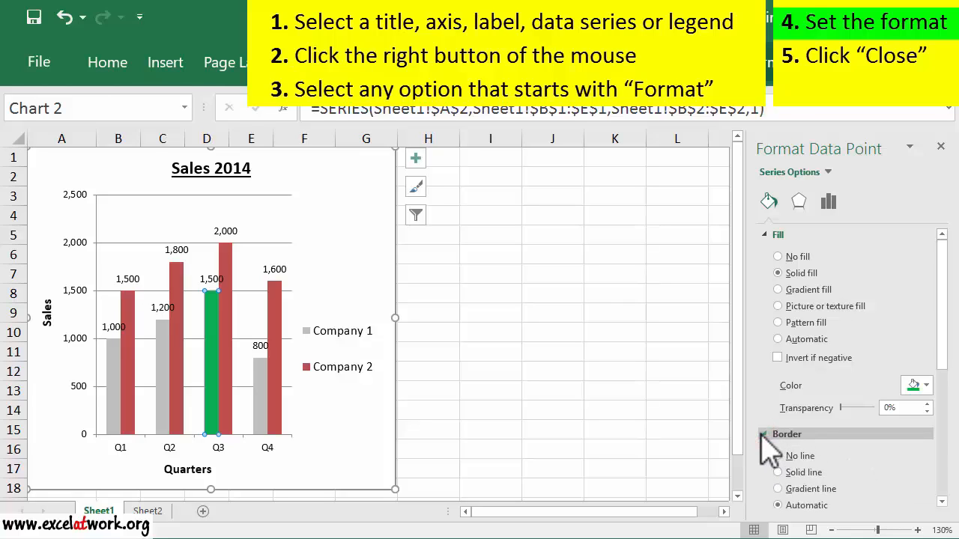
click(812, 467)
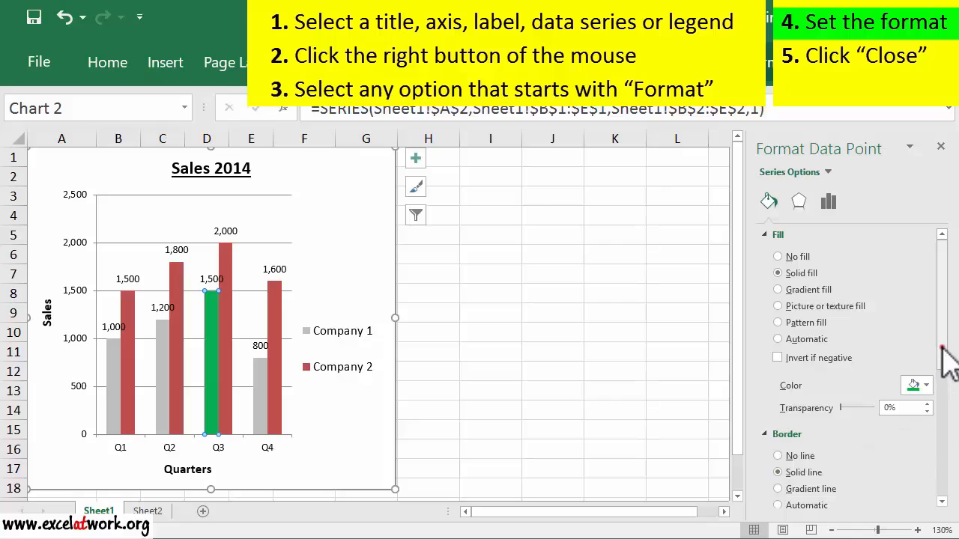
drag(942, 344, 942, 427)
click(926, 370)
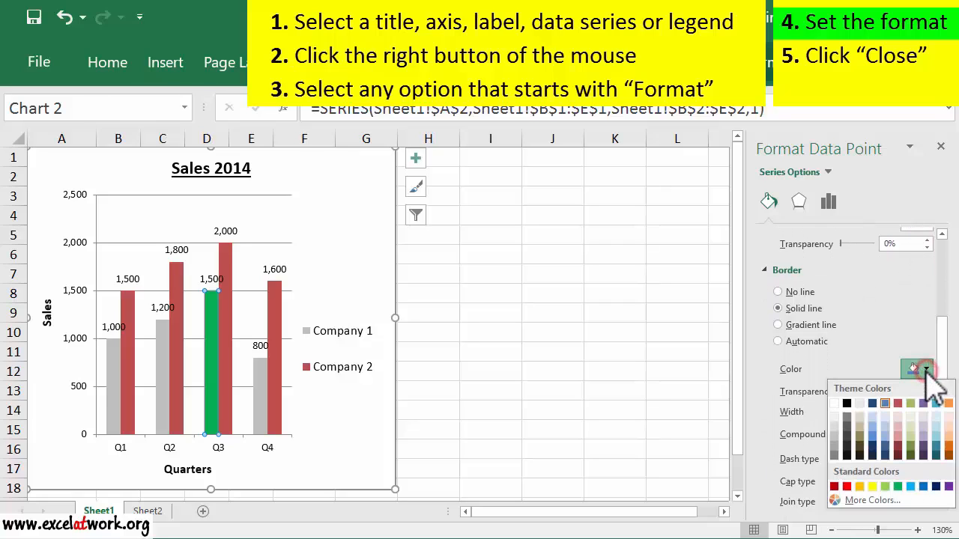
click(847, 486)
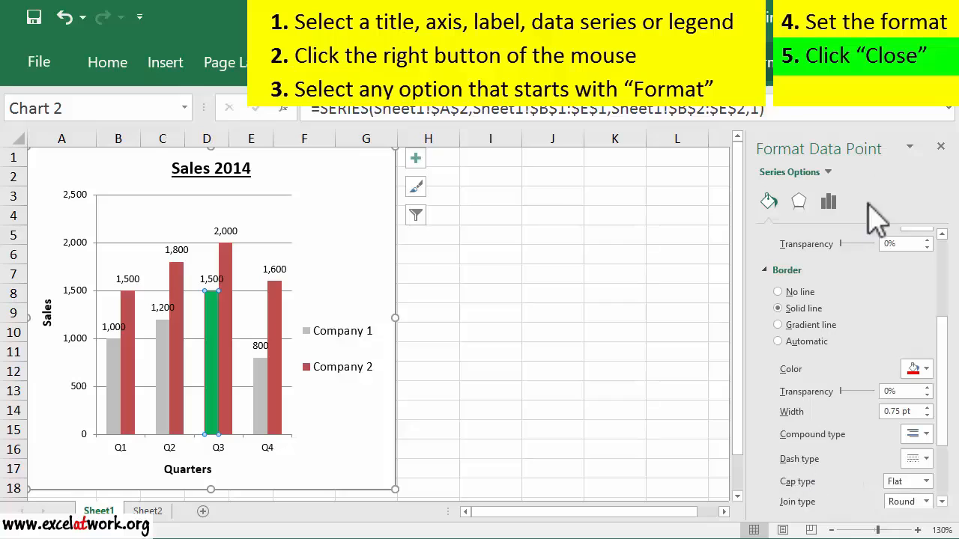
click(938, 144)
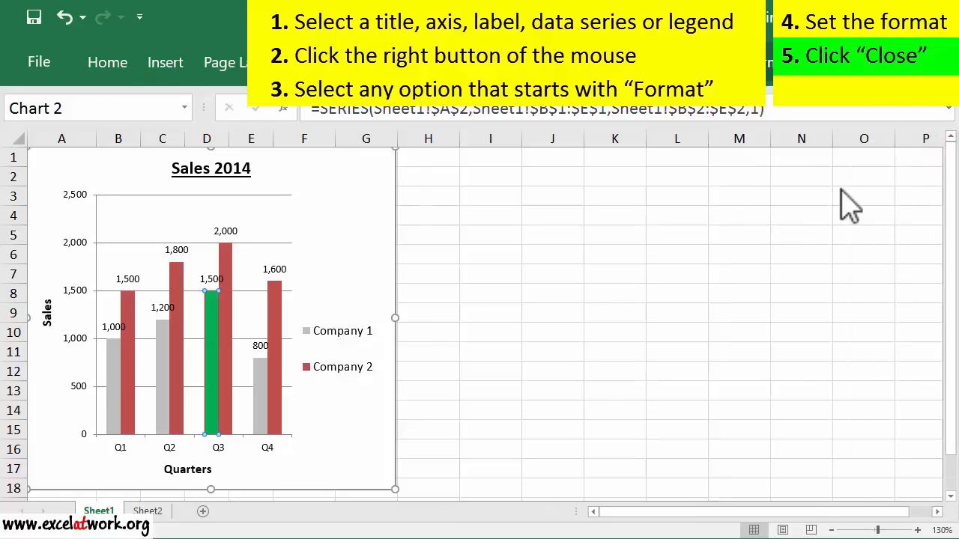
click(438, 339)
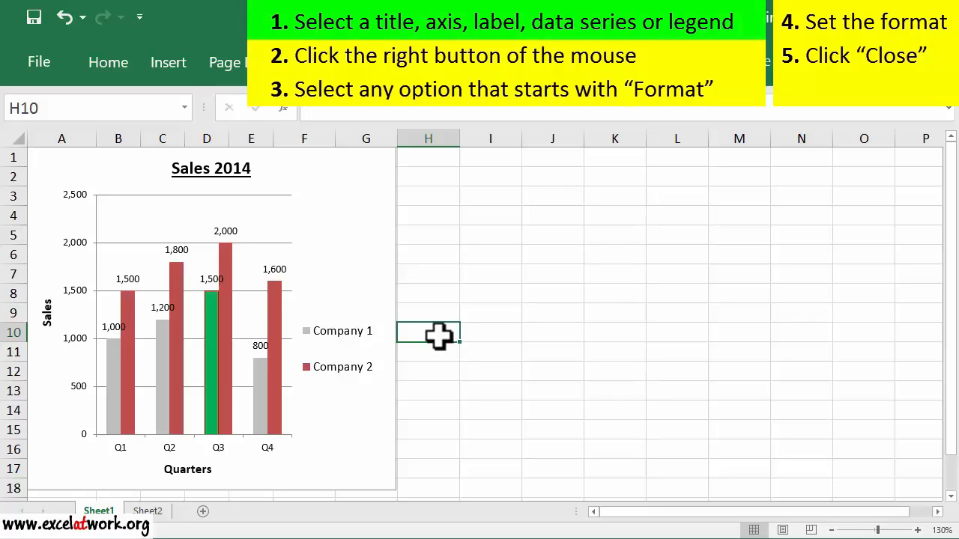
Step: Format the Company 2 data labels with a solid yellow fill
click(227, 229)
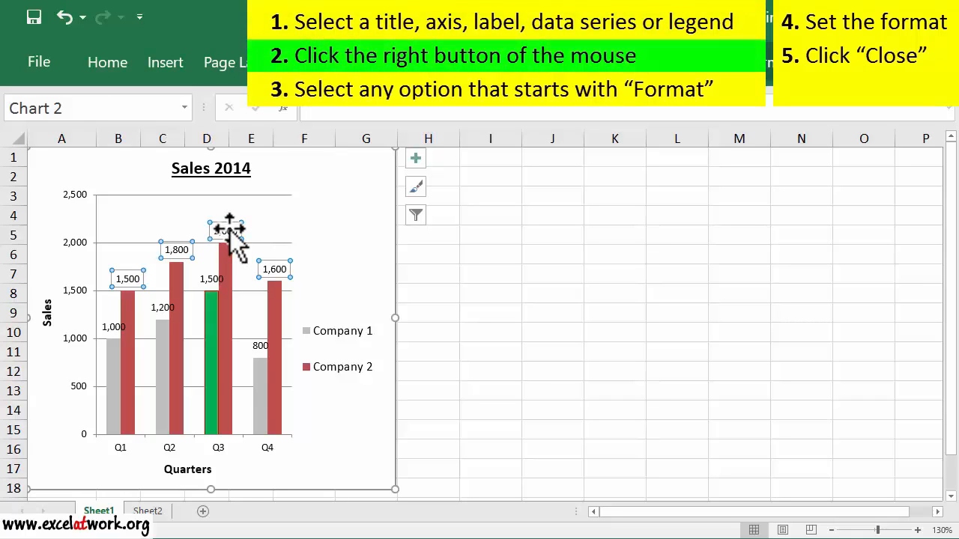
right_click(231, 238)
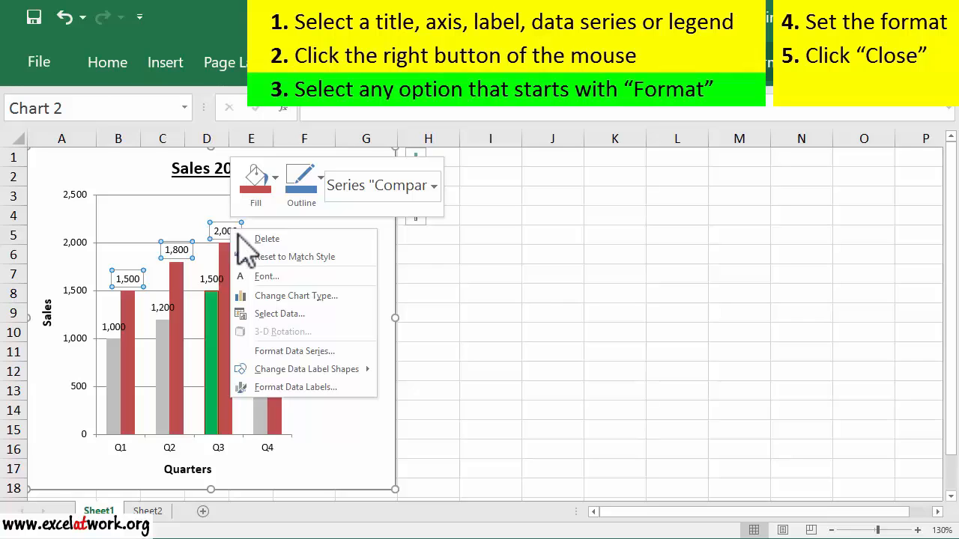
click(329, 387)
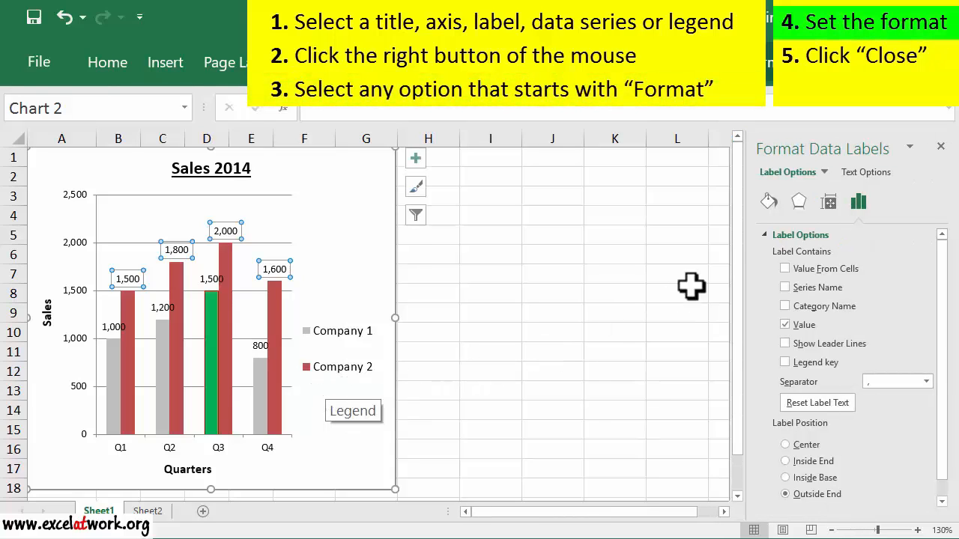
click(769, 200)
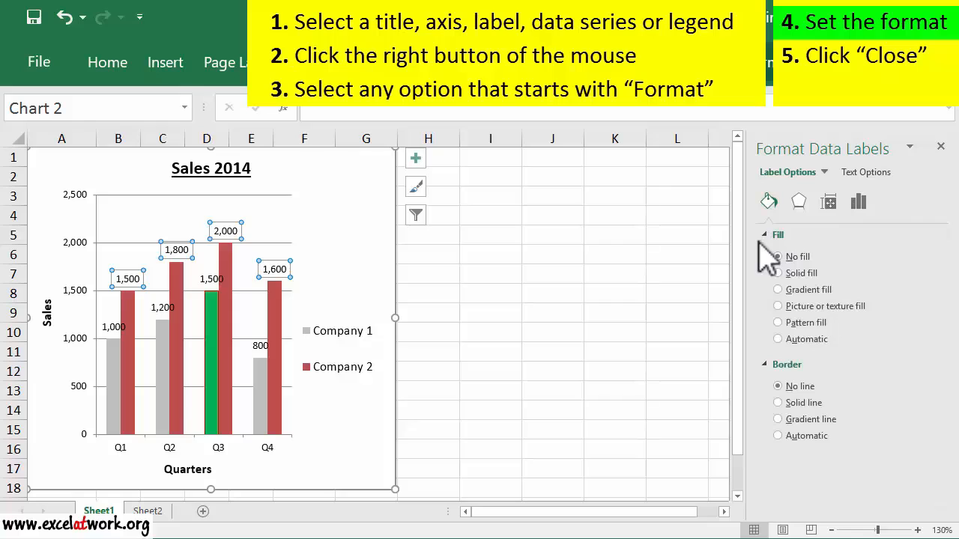
click(798, 275)
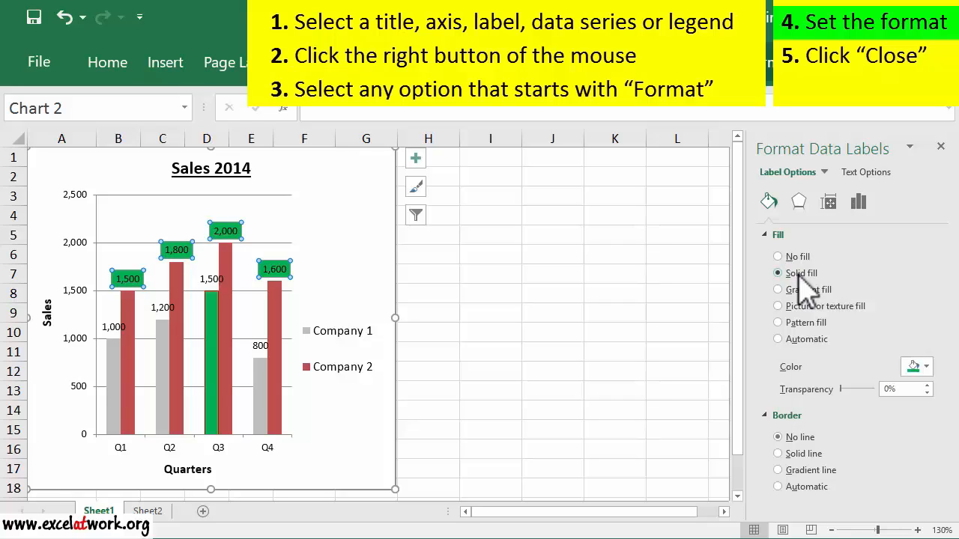
click(927, 367)
click(872, 488)
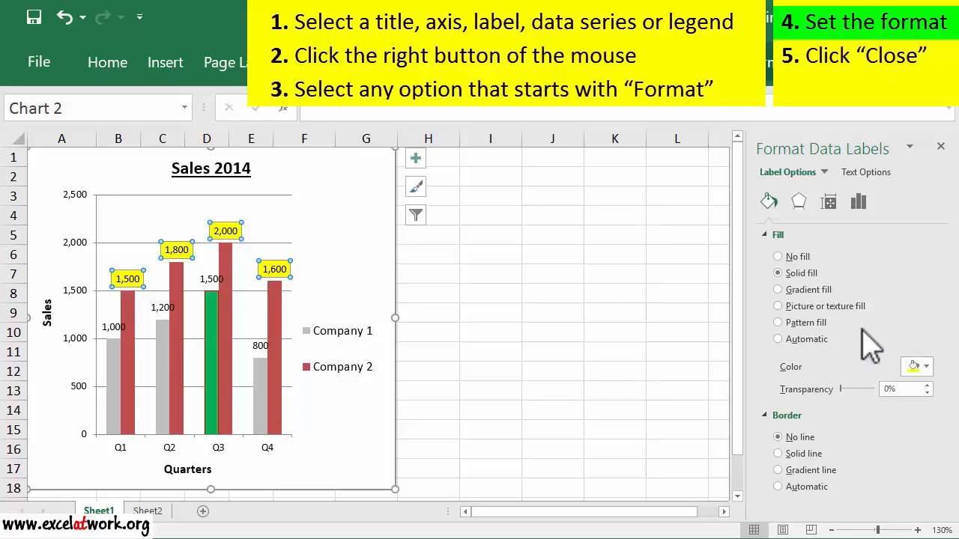
Step: Set the number format of the Company 2 data labels to Currency with the $ symbol and no decimal places
click(858, 203)
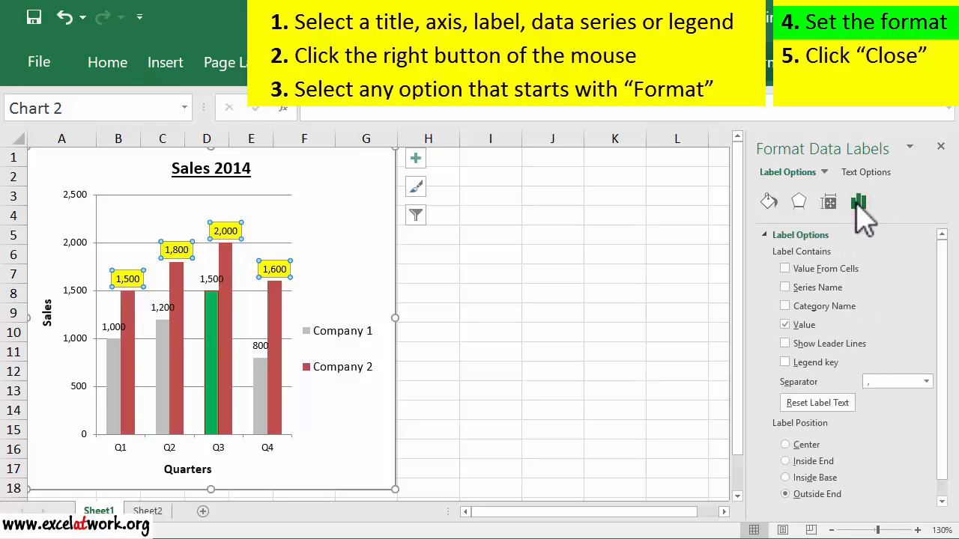
click(763, 236)
click(764, 255)
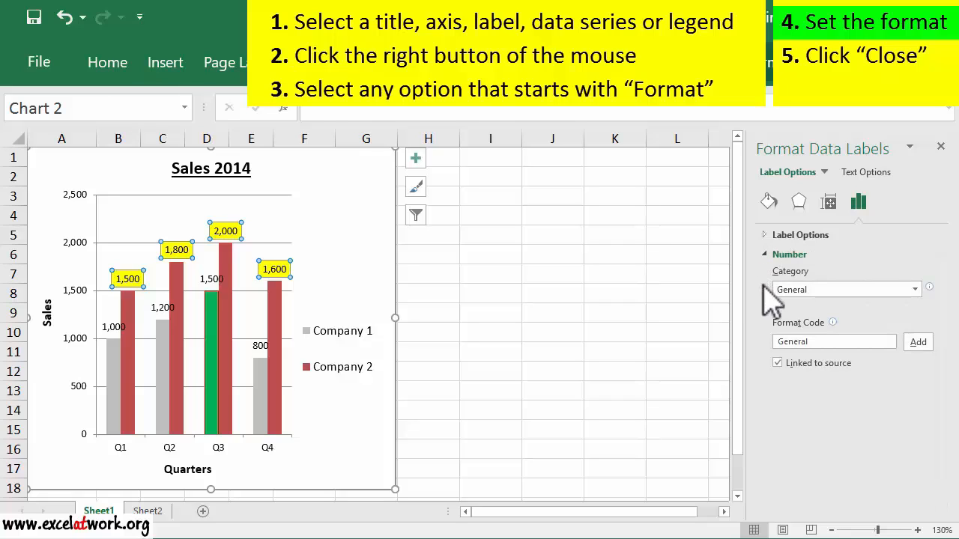
click(917, 289)
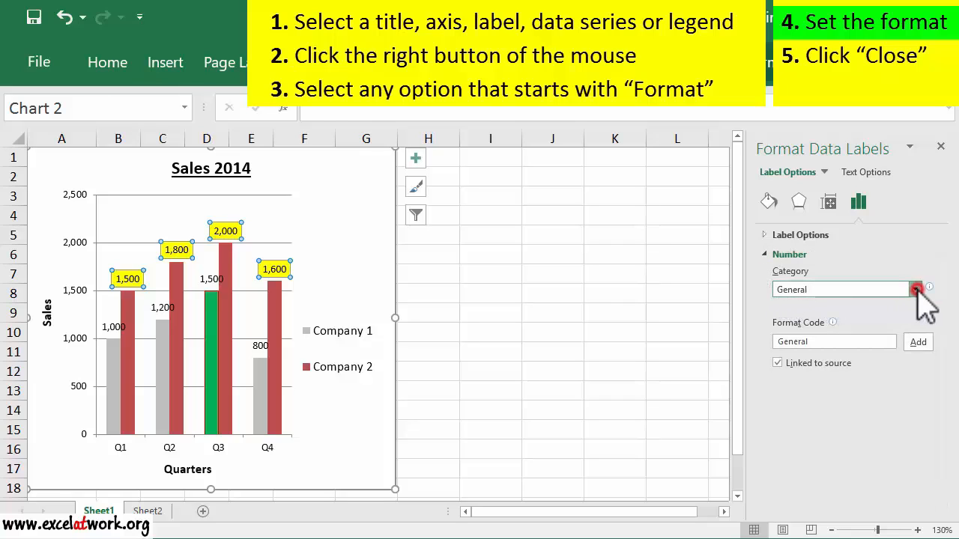
click(858, 335)
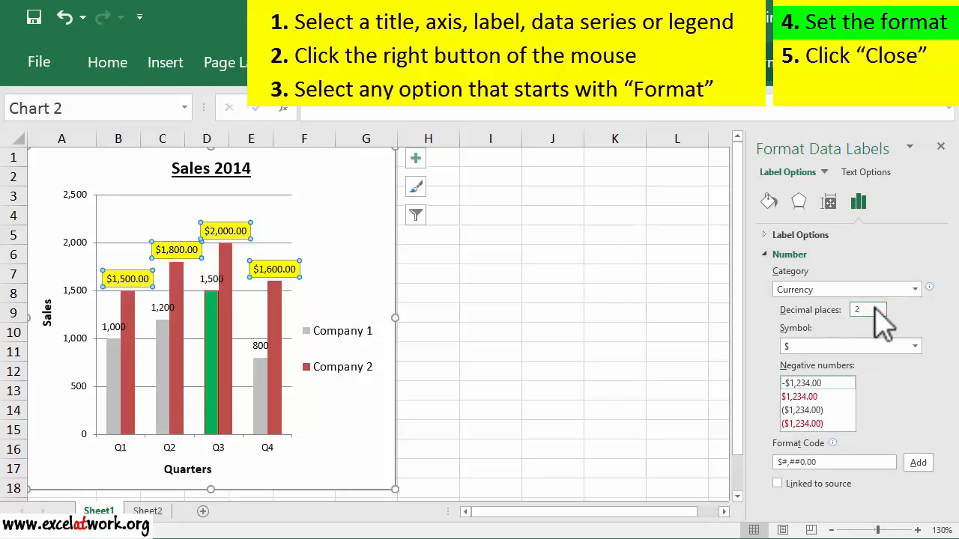
key(BackSpace)
Step: Add a solid purple border to the Company 2 data labels, close the formatting options and deselect the chart
click(767, 203)
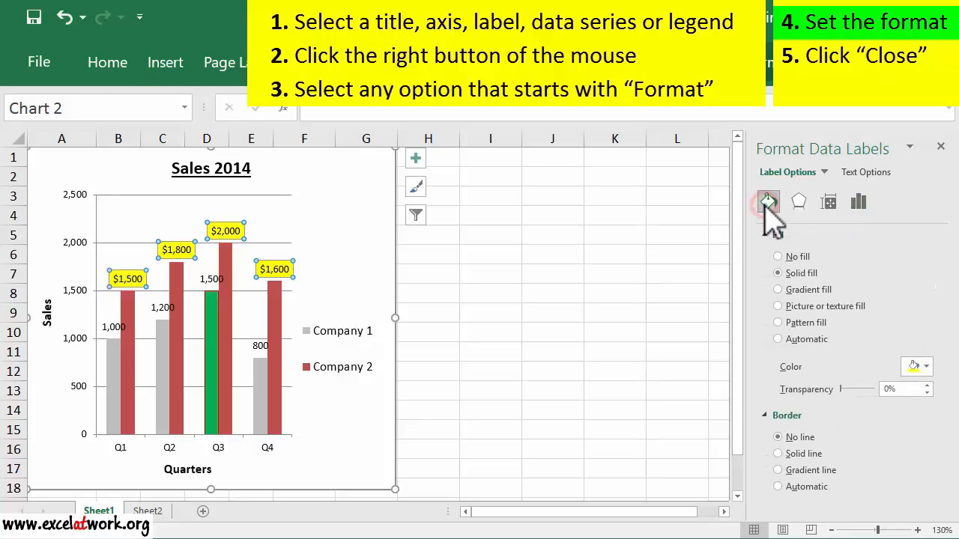
click(765, 235)
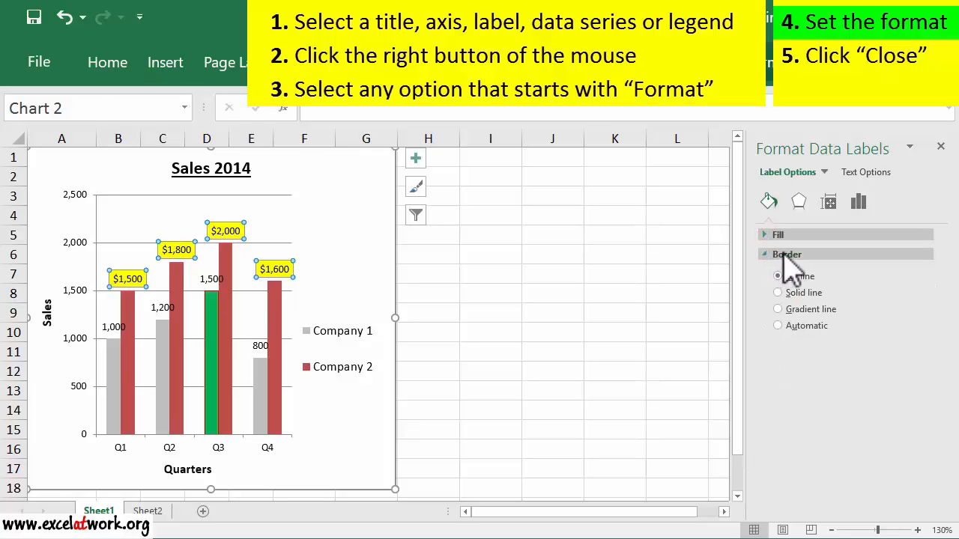
click(803, 292)
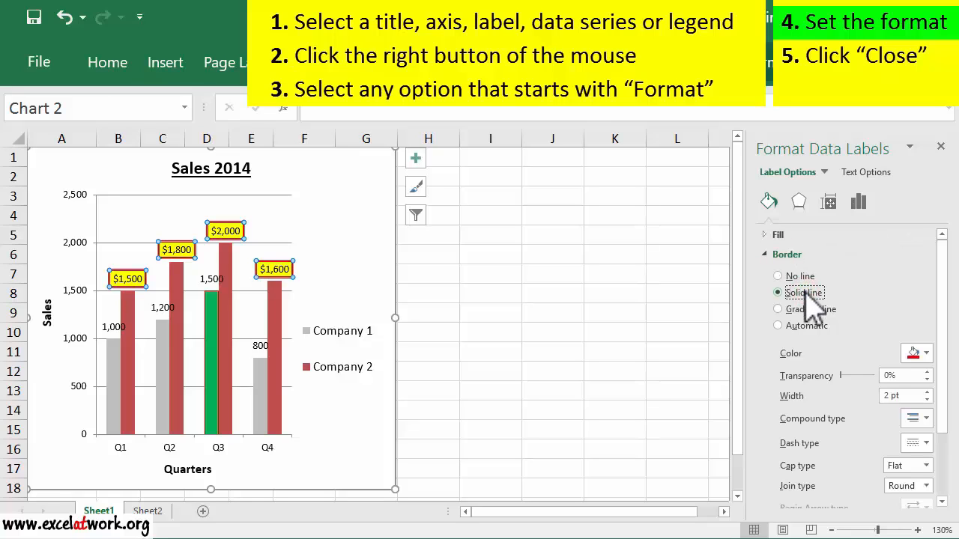
click(926, 353)
click(948, 469)
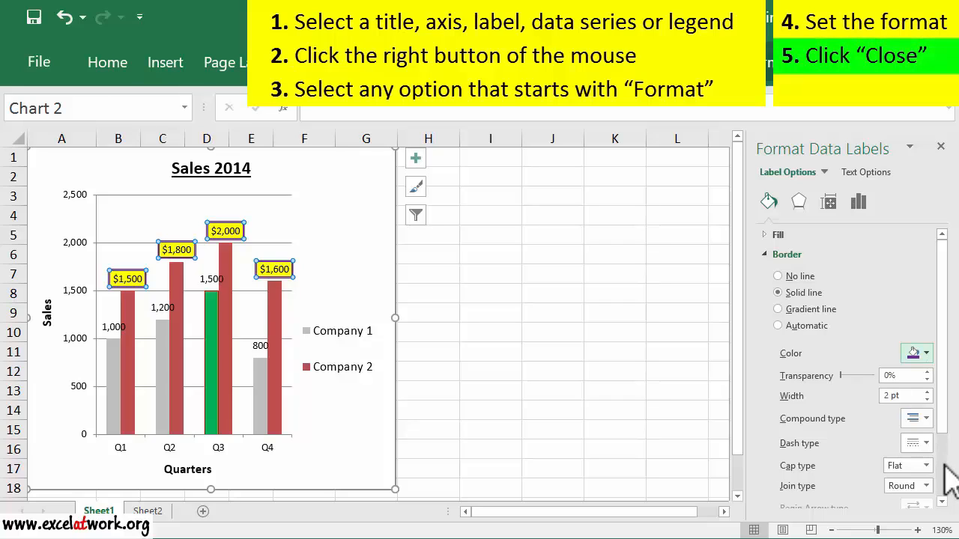
click(941, 147)
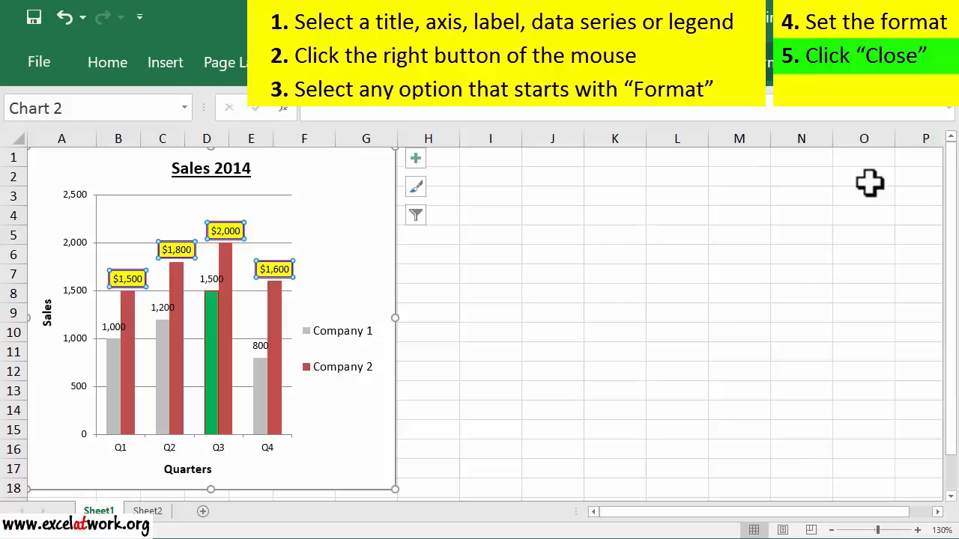
click(450, 315)
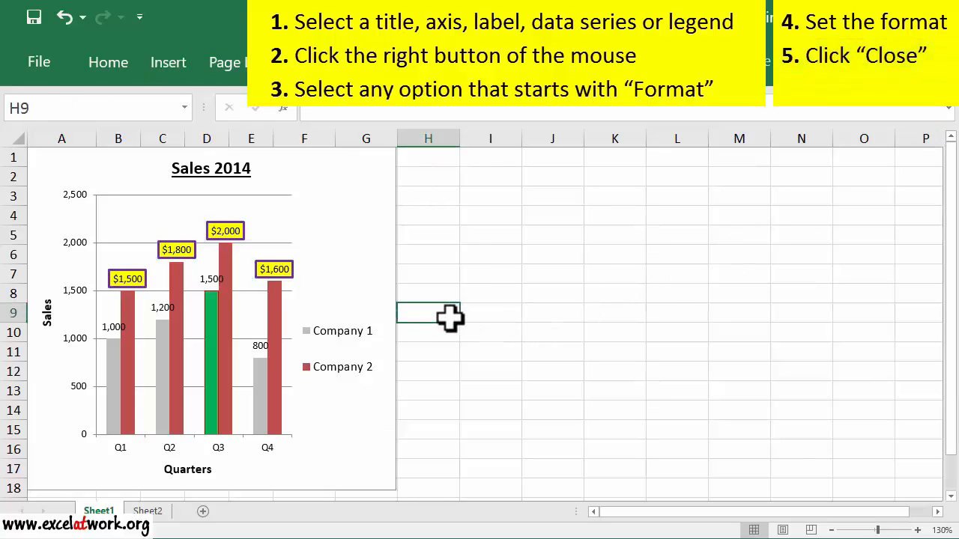